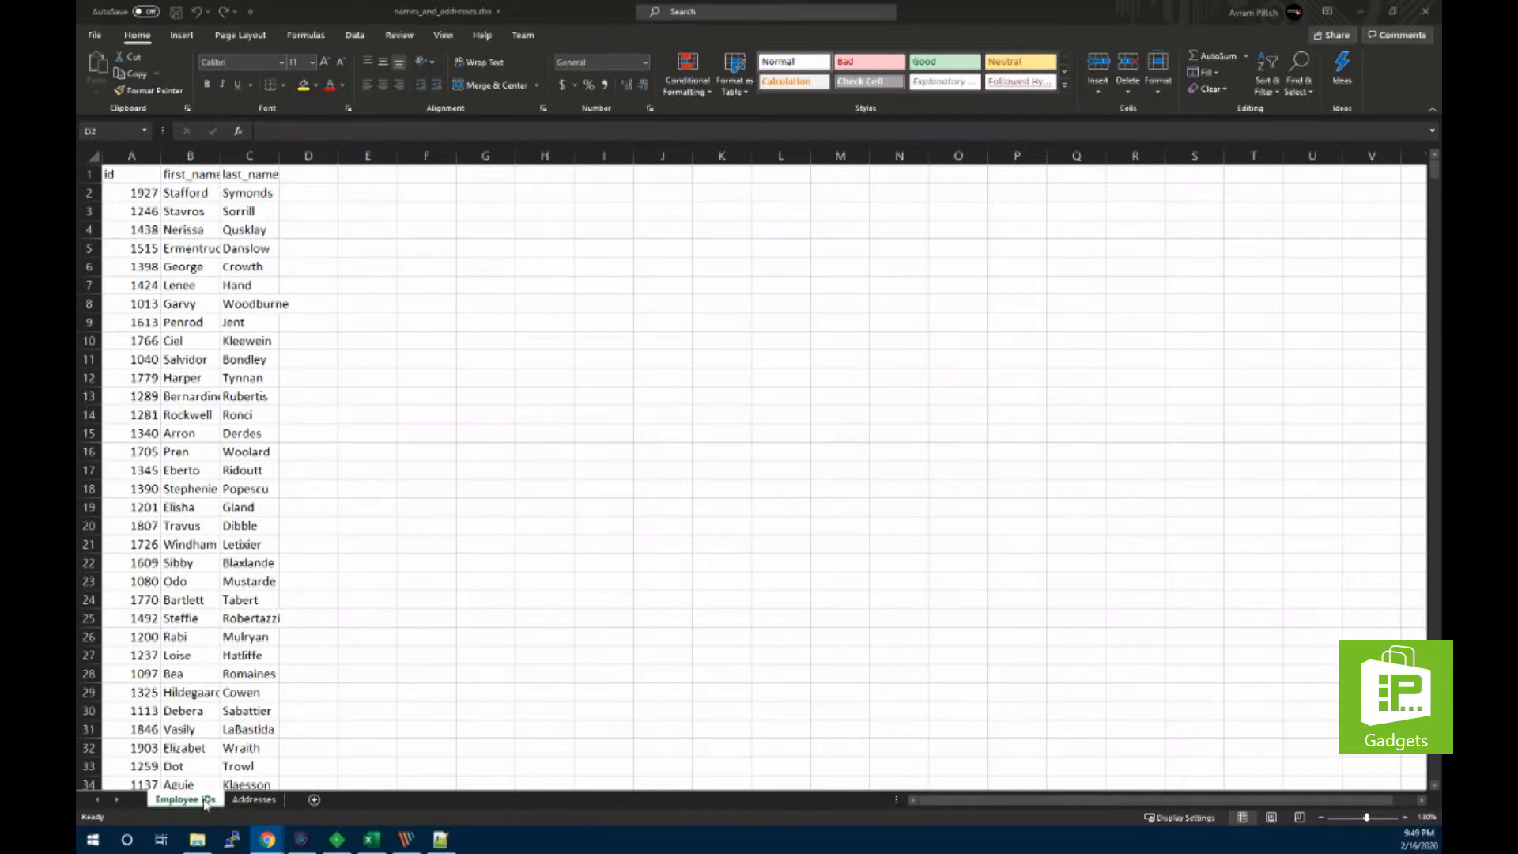
- Check the Addresses sheet, then enter =XLOOKUP(C2,Addresses!B:B,Addresses!C:E) in D2 of the Employee IDs sheet
left_click(254, 800)
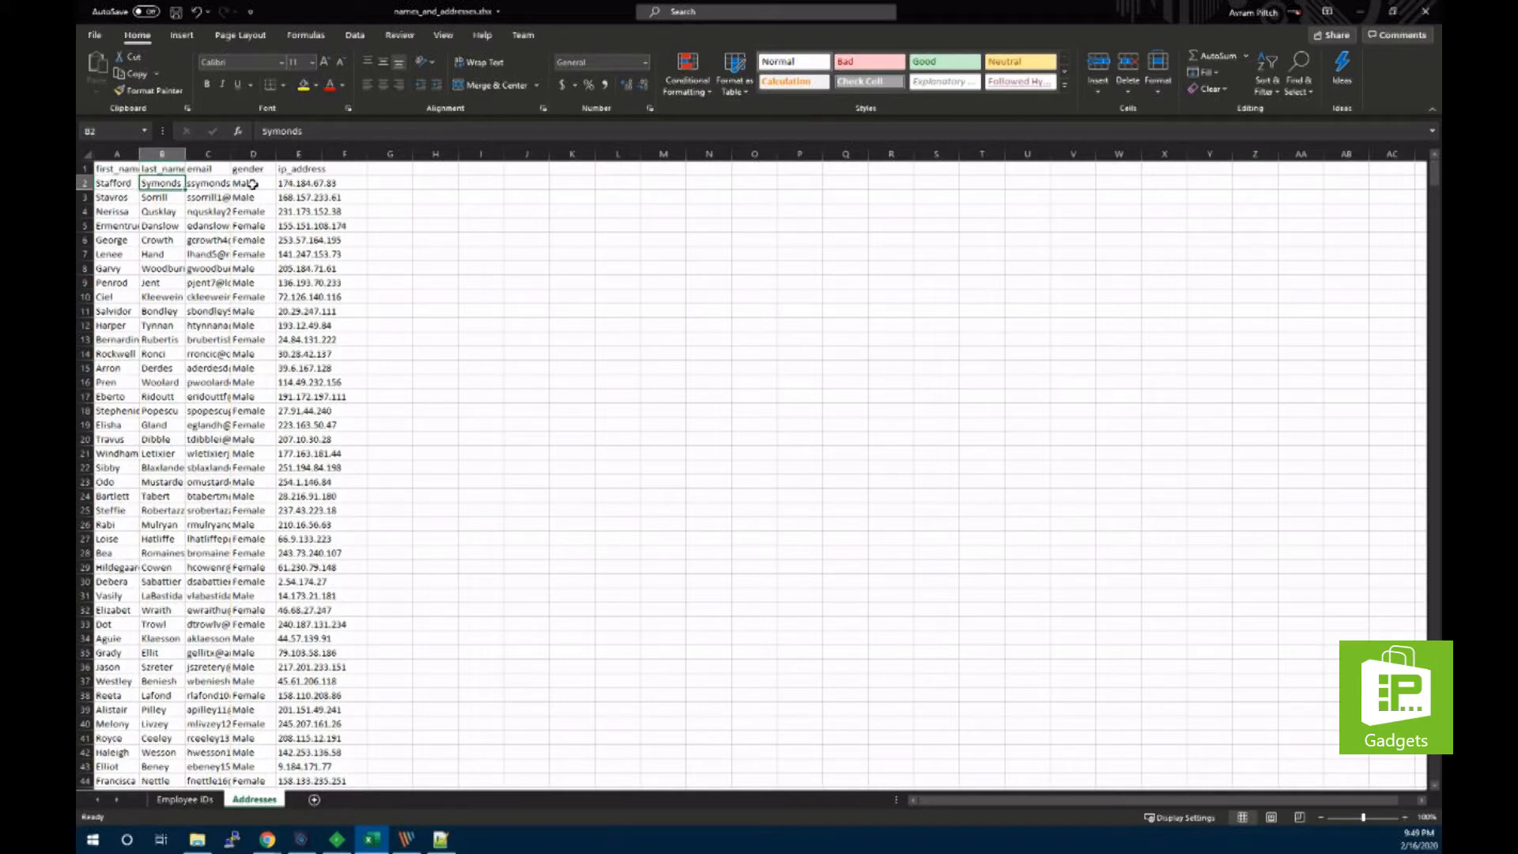
left_click(168, 802)
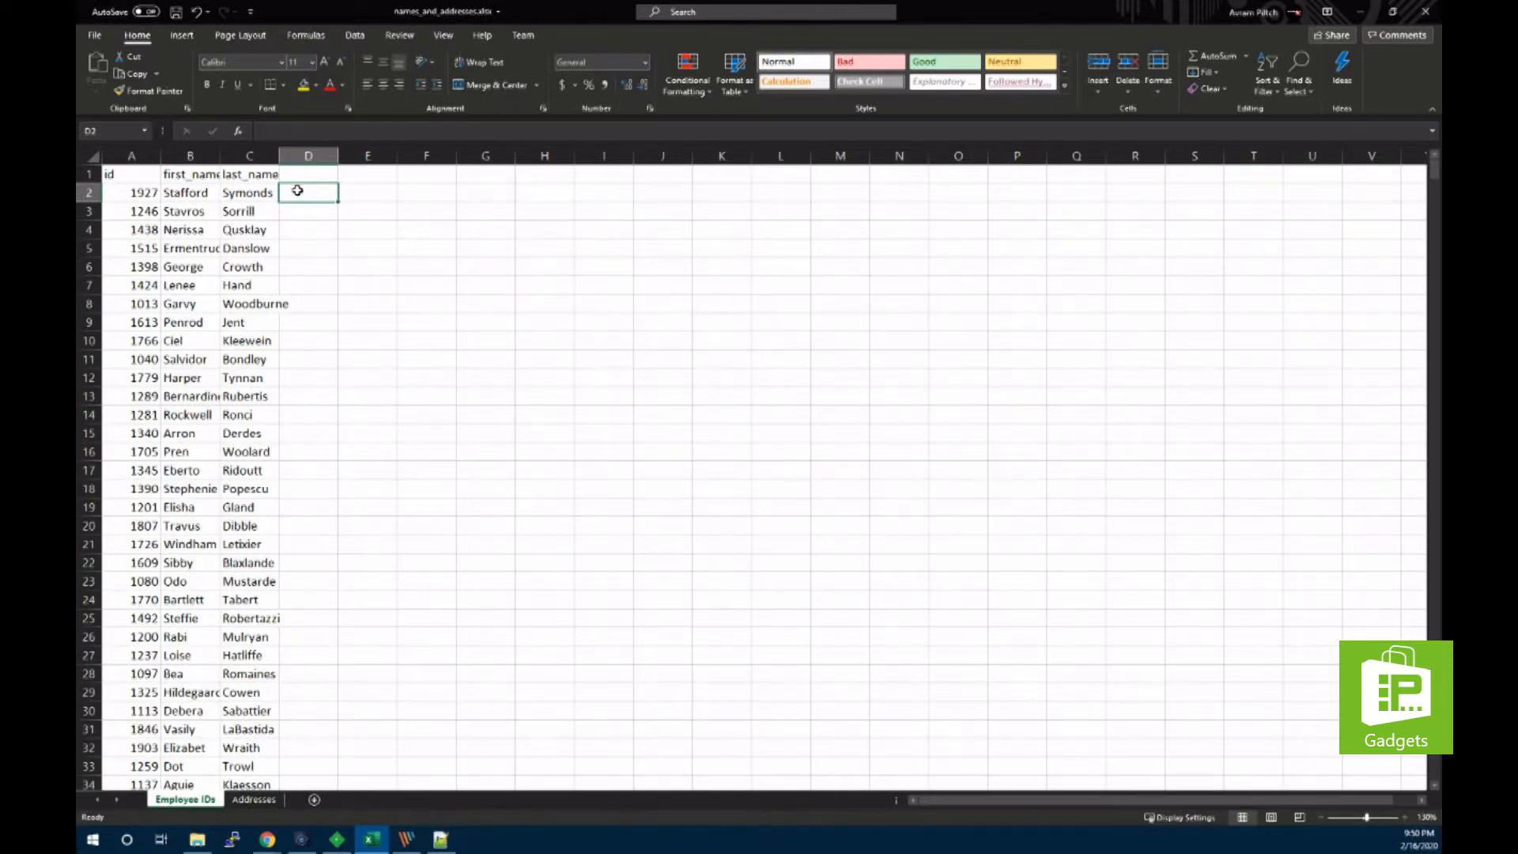
type("=")
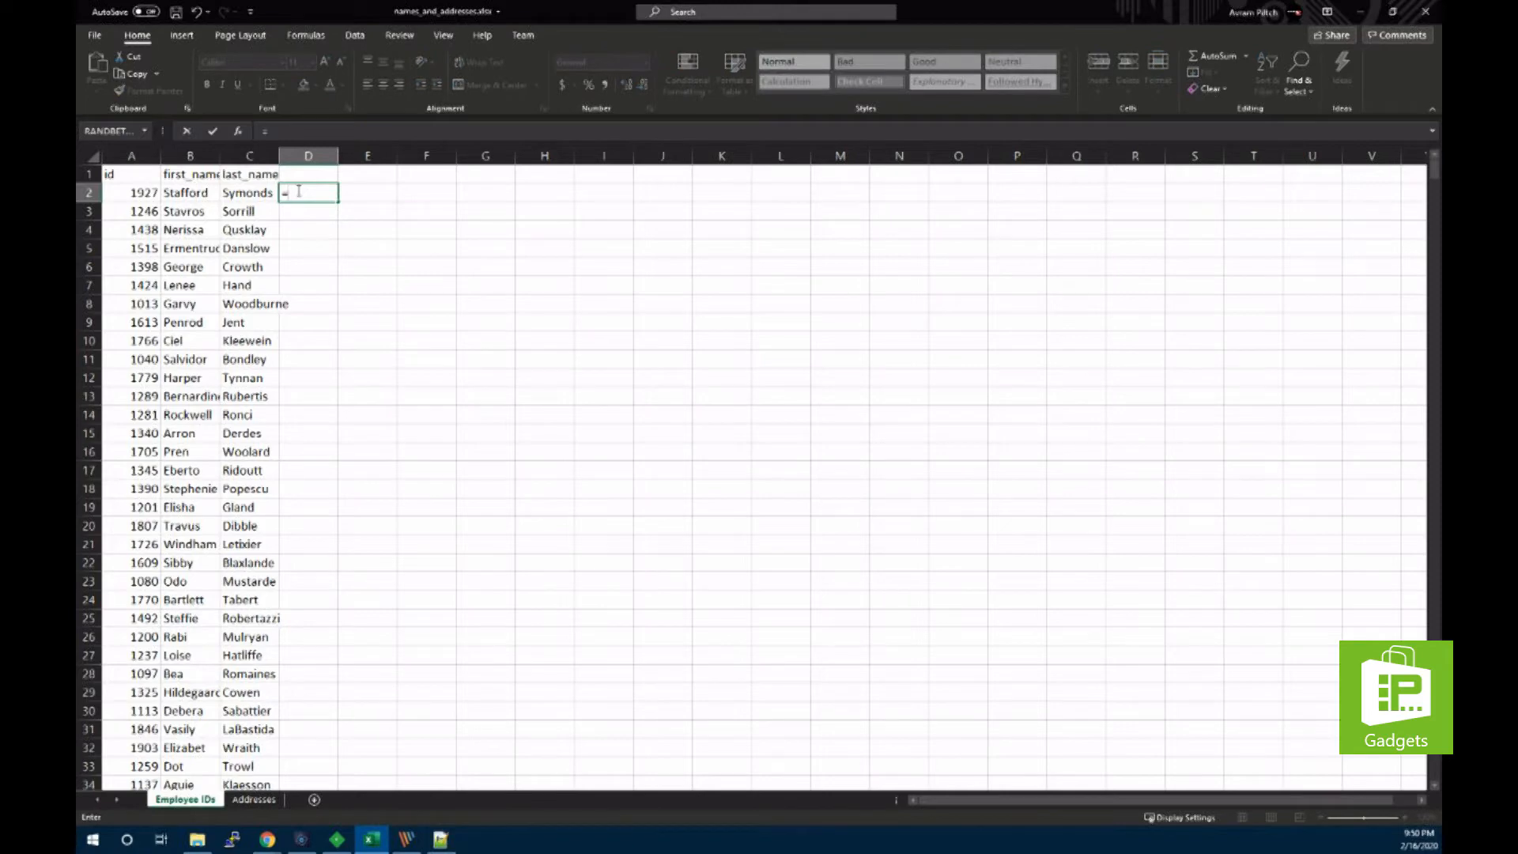
key("BackSpace")
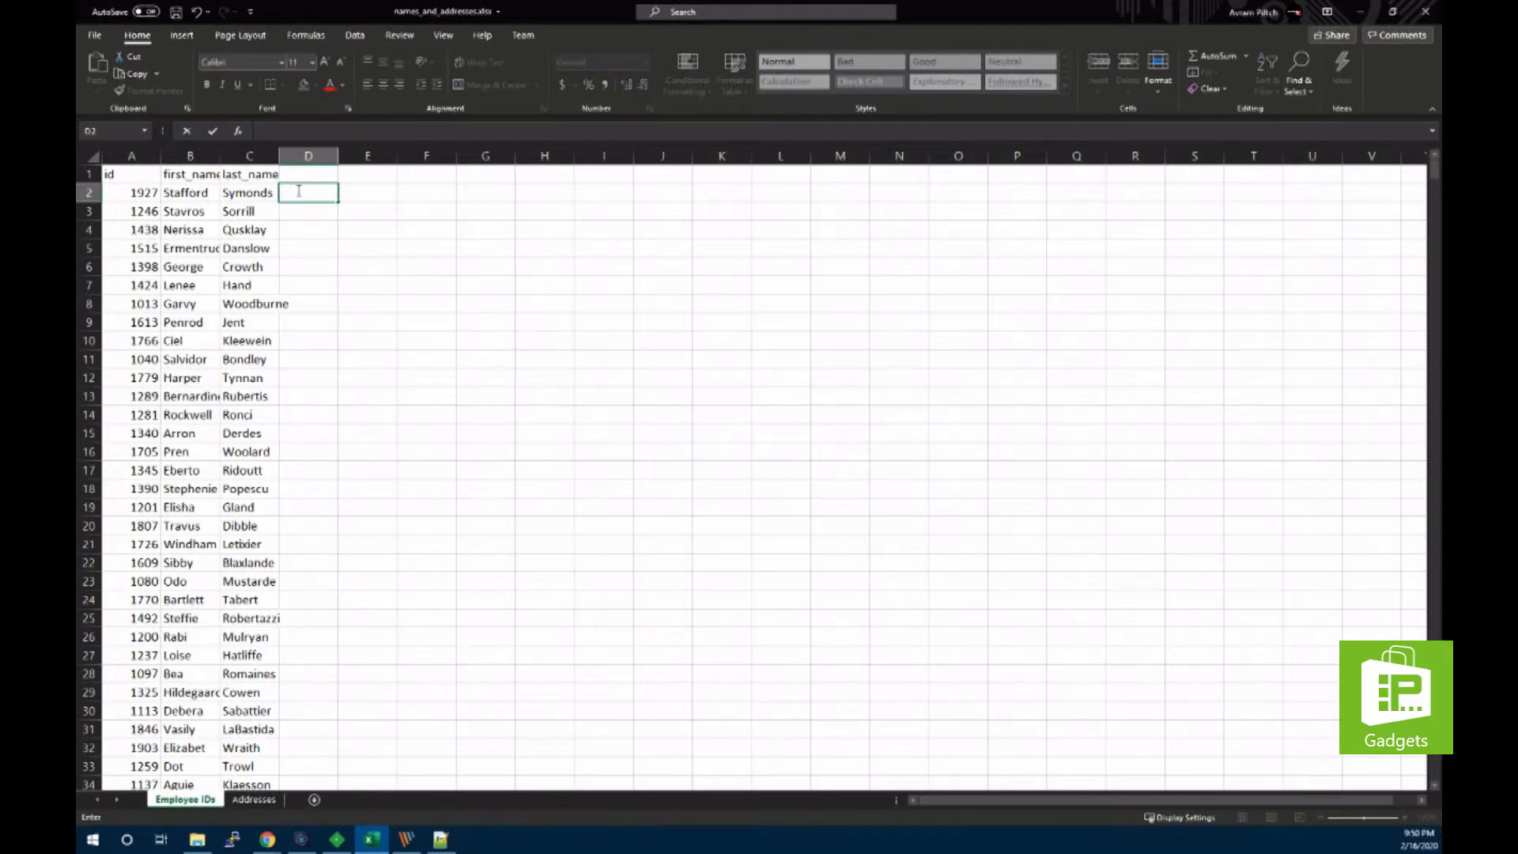
type("=")
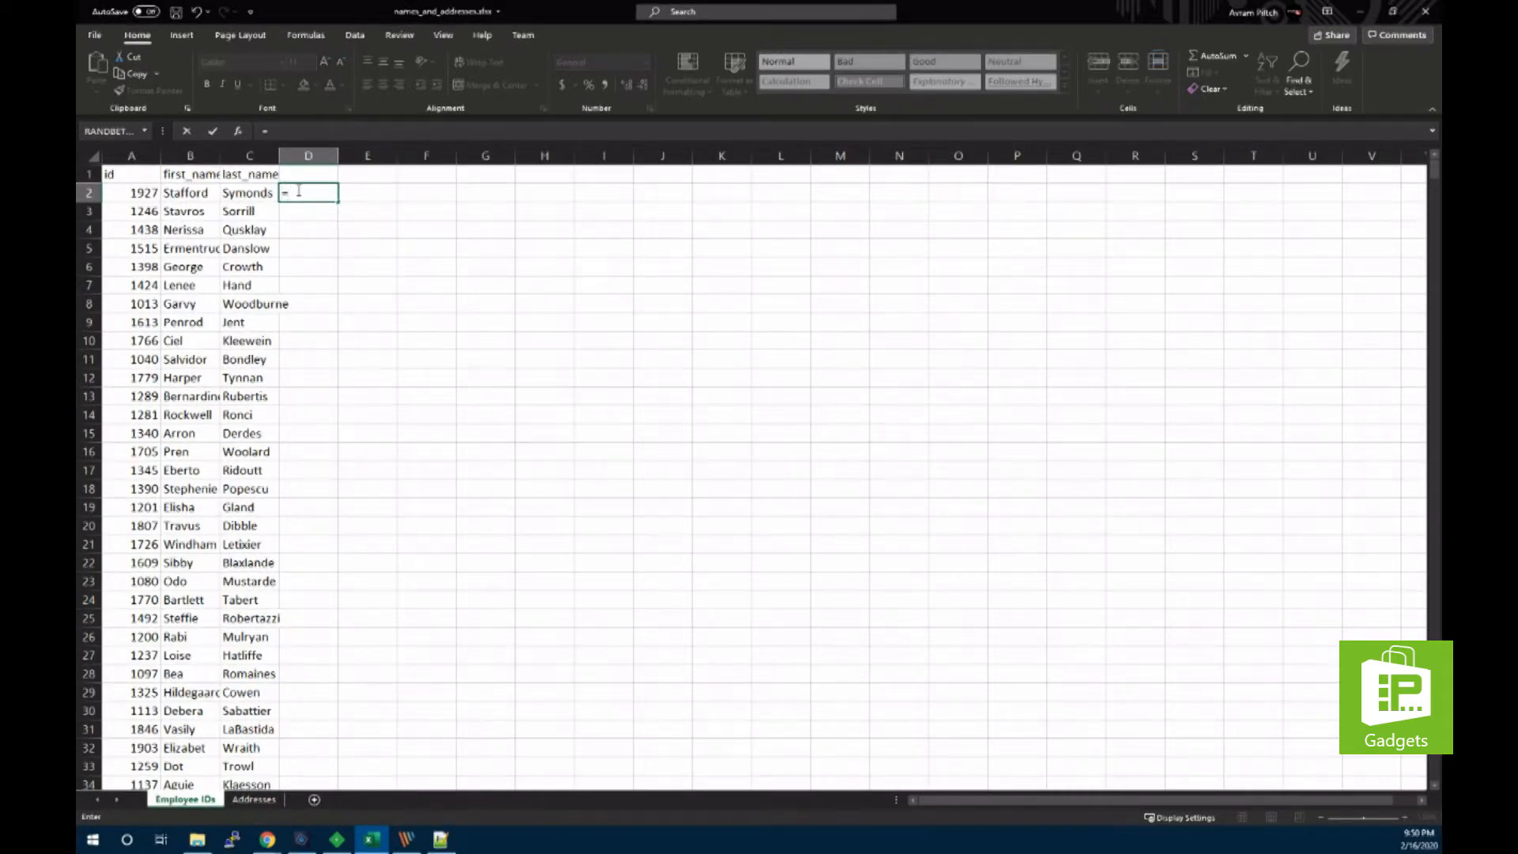
type("X")
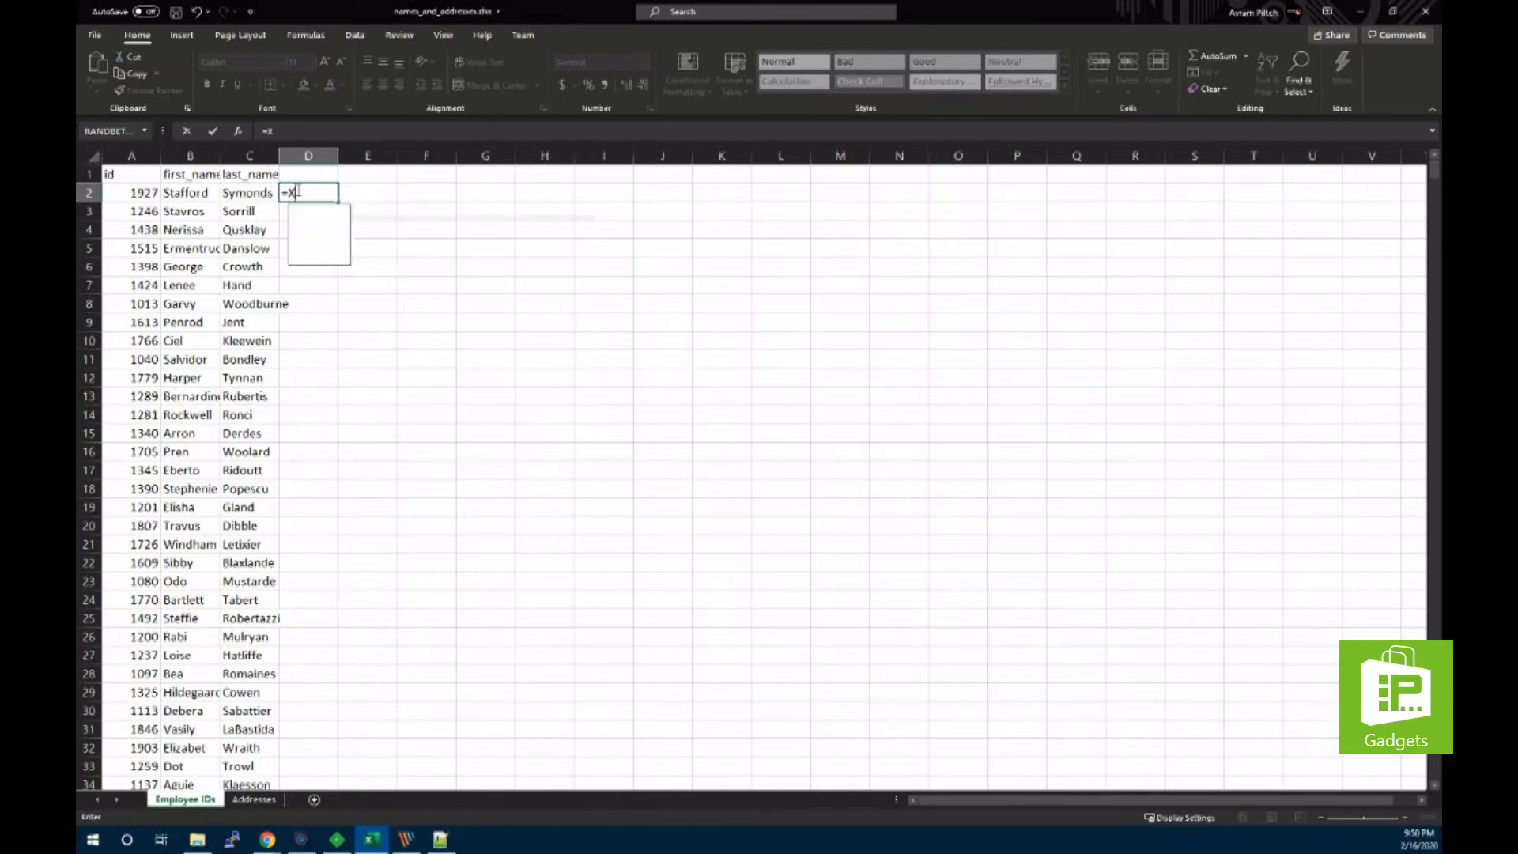
type("LOOKUP")
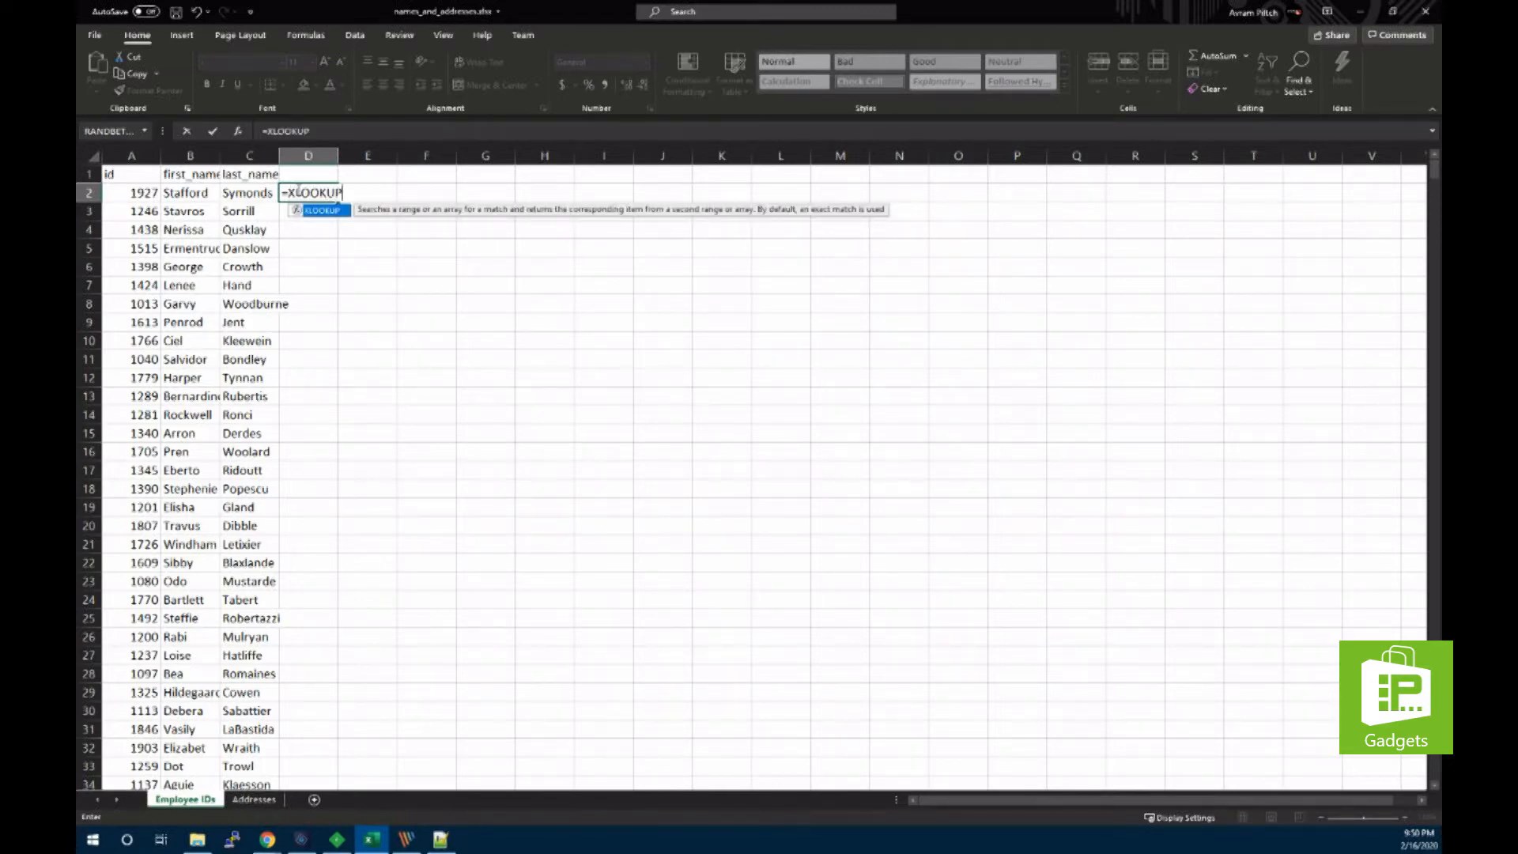
type("(")
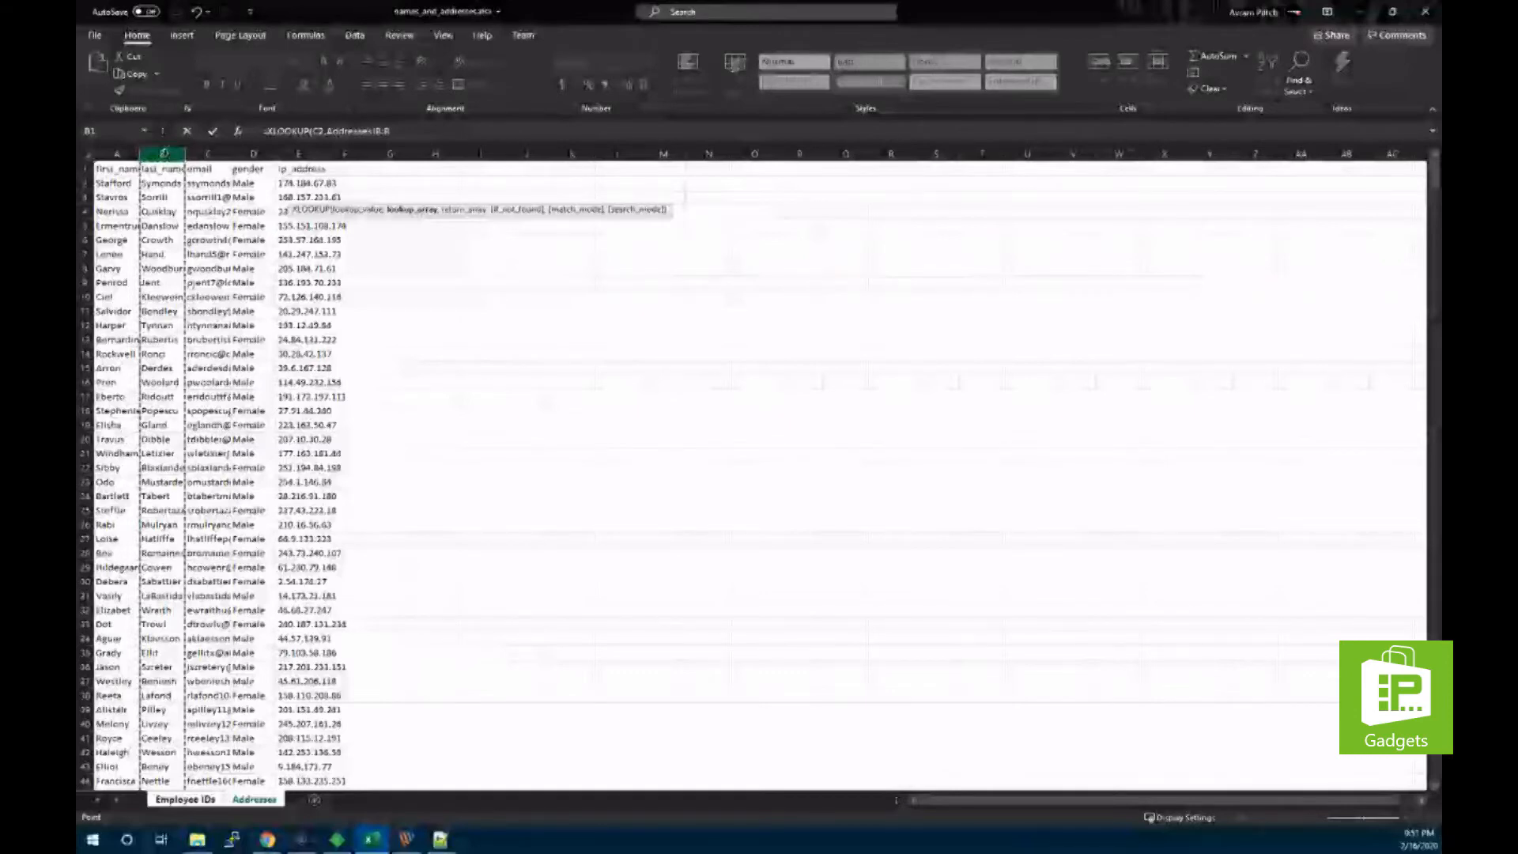
left_click(403, 133)
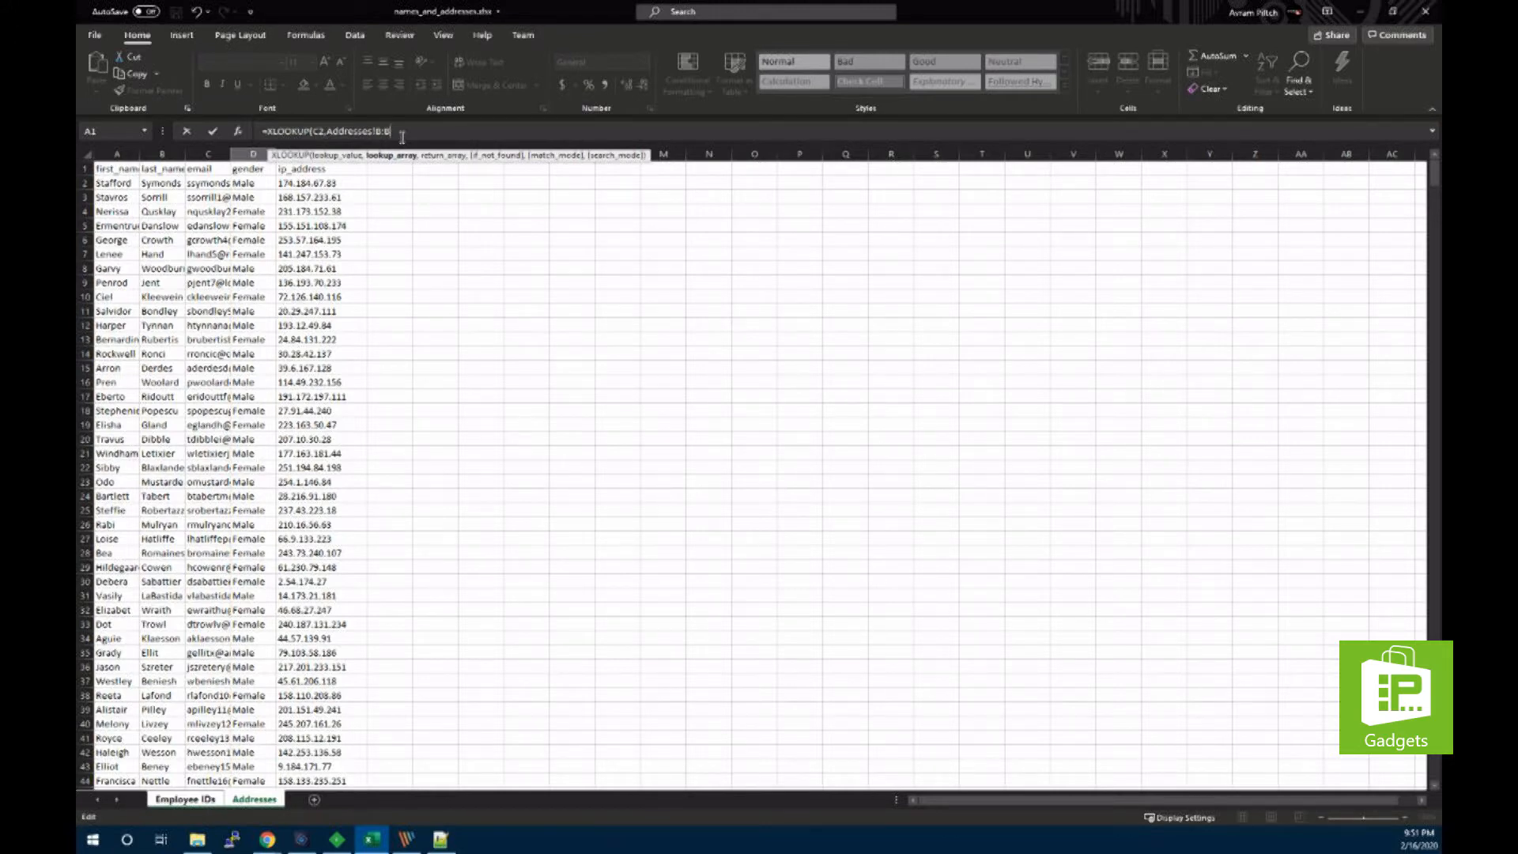
type(",Addresses!C:F")
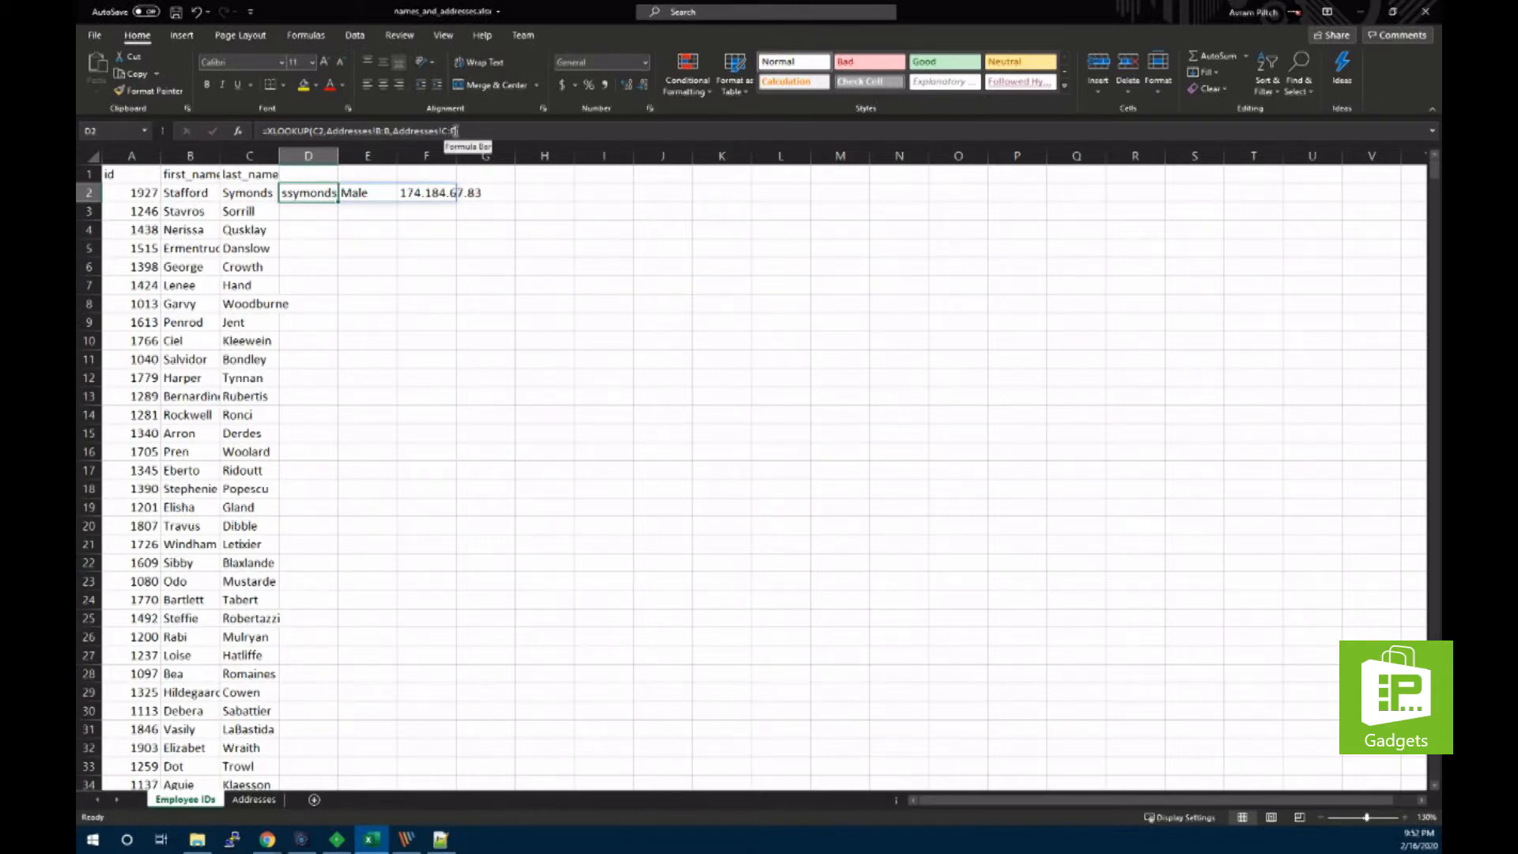
- Add "not found" as the if_not_found argument of the XLOOKUP formula in D2
left_click(456, 130)
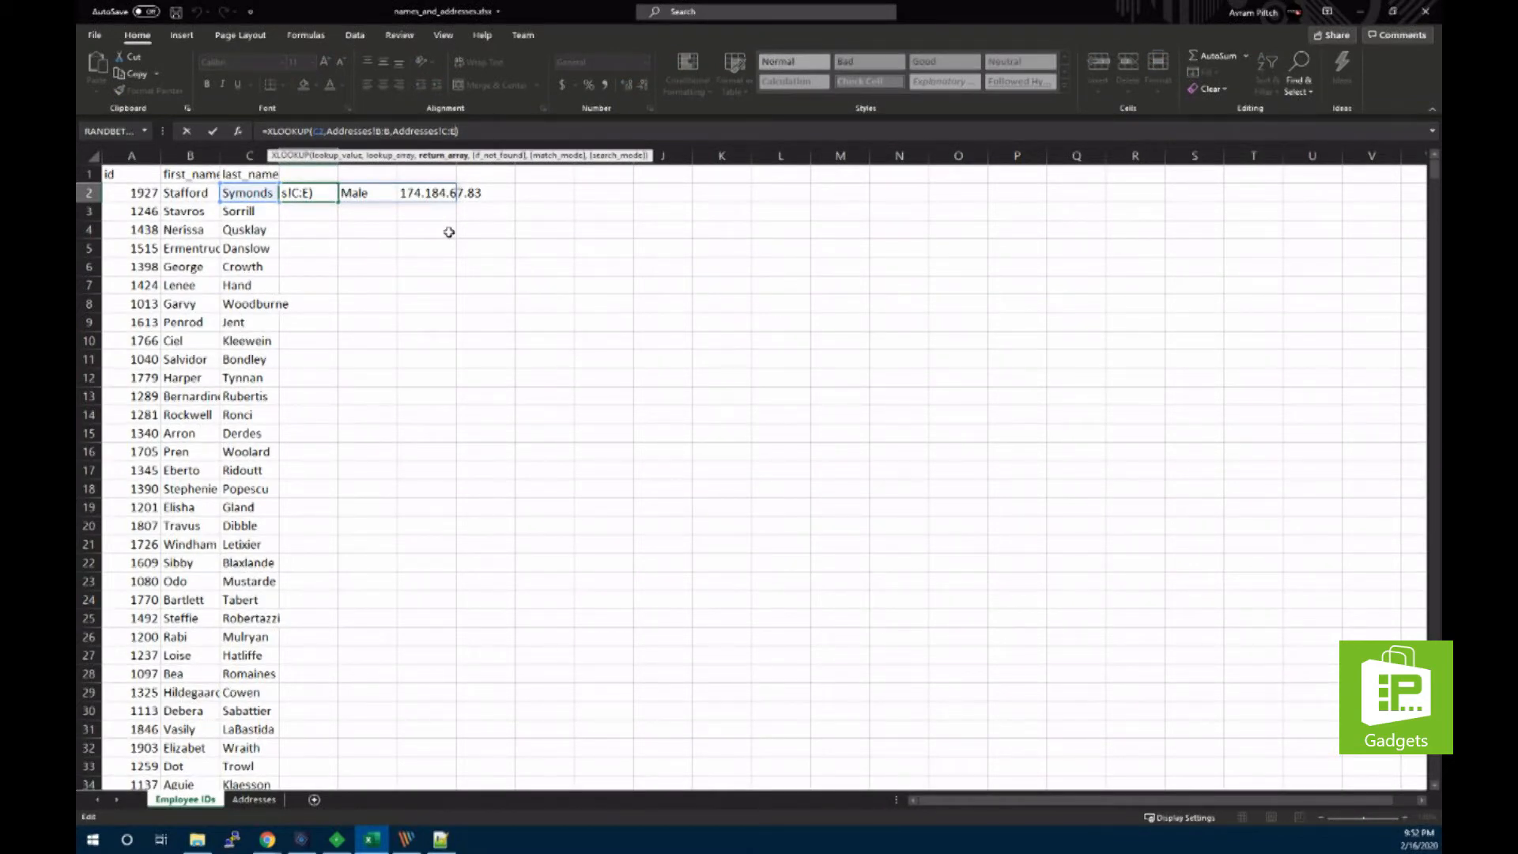
type(",")
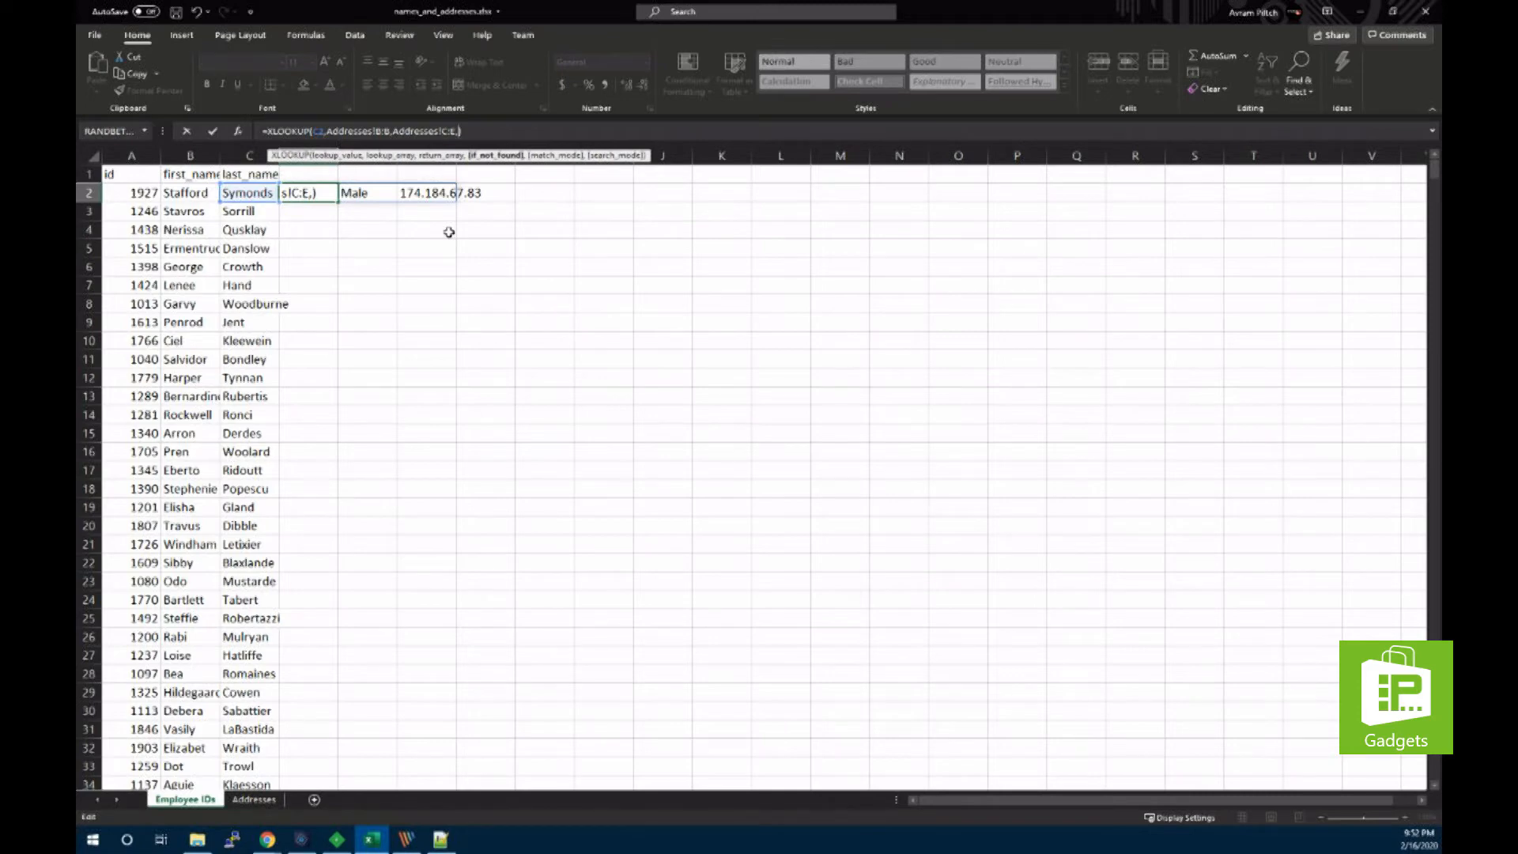
type("\"not found\"")
key("Return")
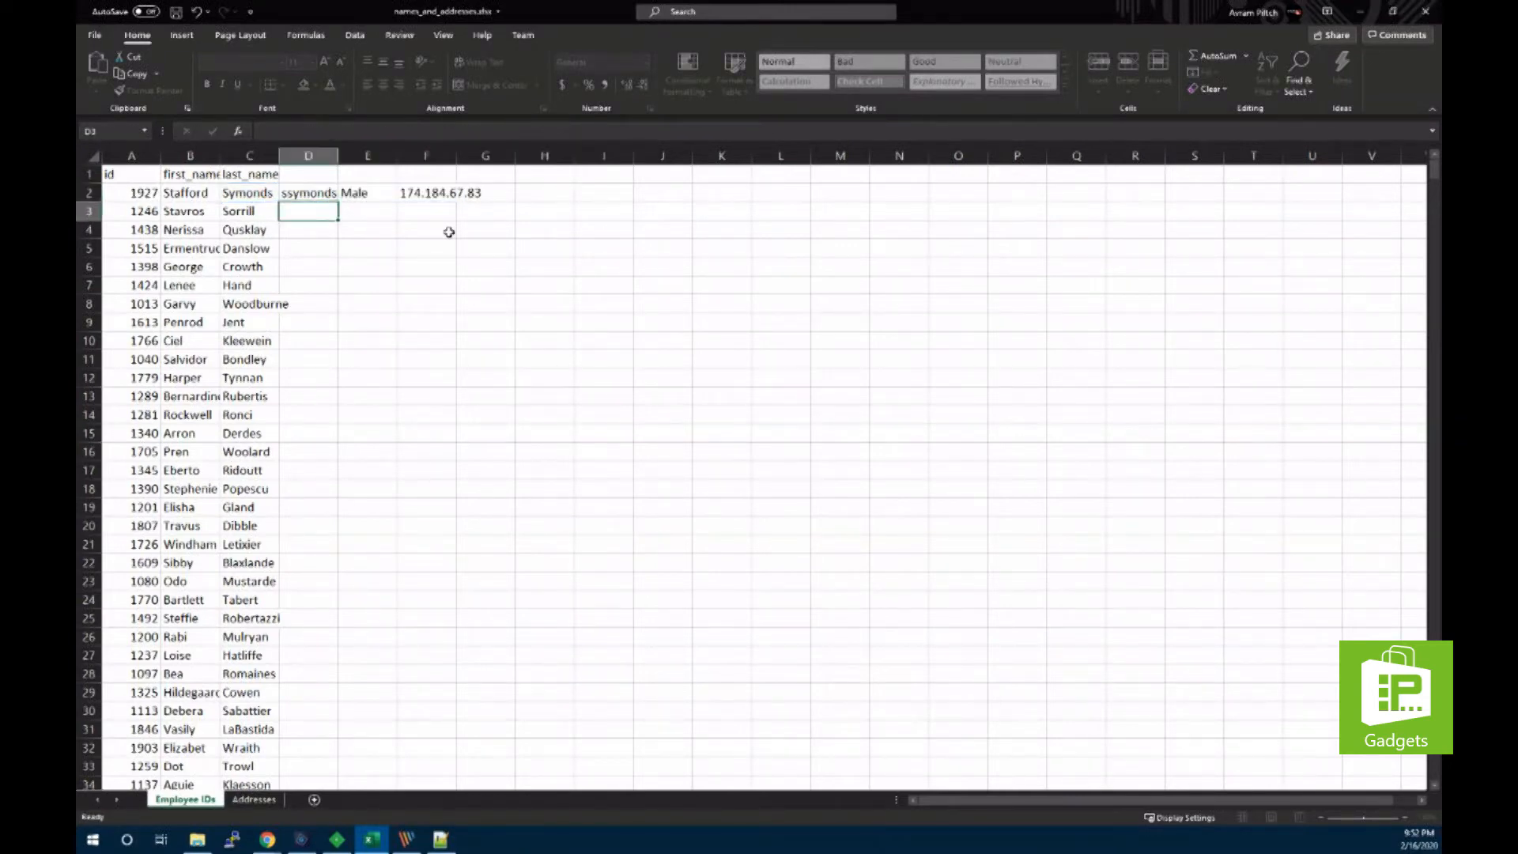
- Delete the final letter of the last name in C2 to test the formula's not-found fallback
key("Up")
key("Left")
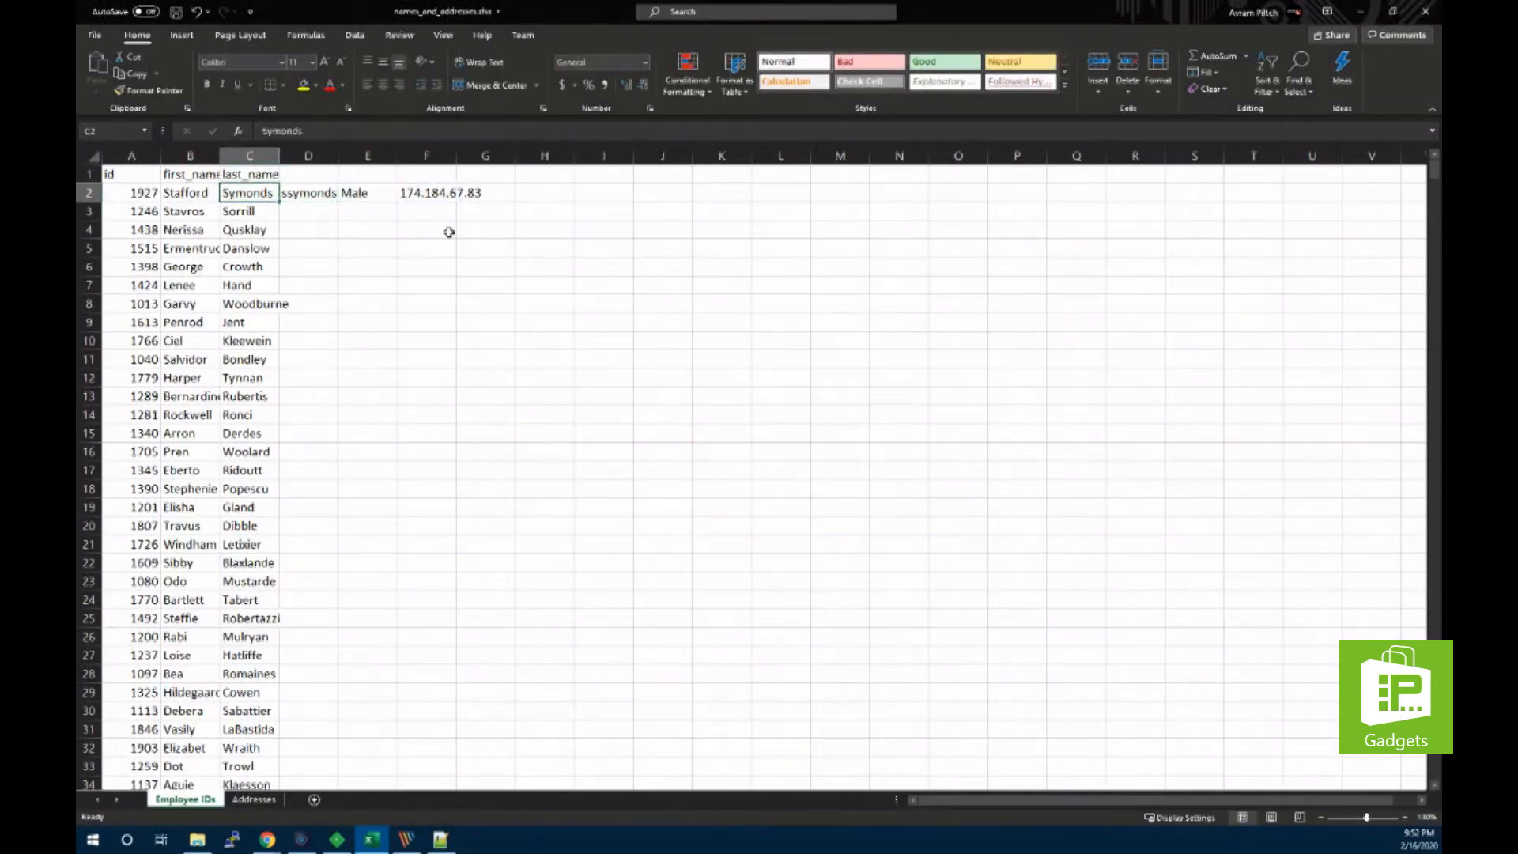
key("F2")
key("BackSpace")
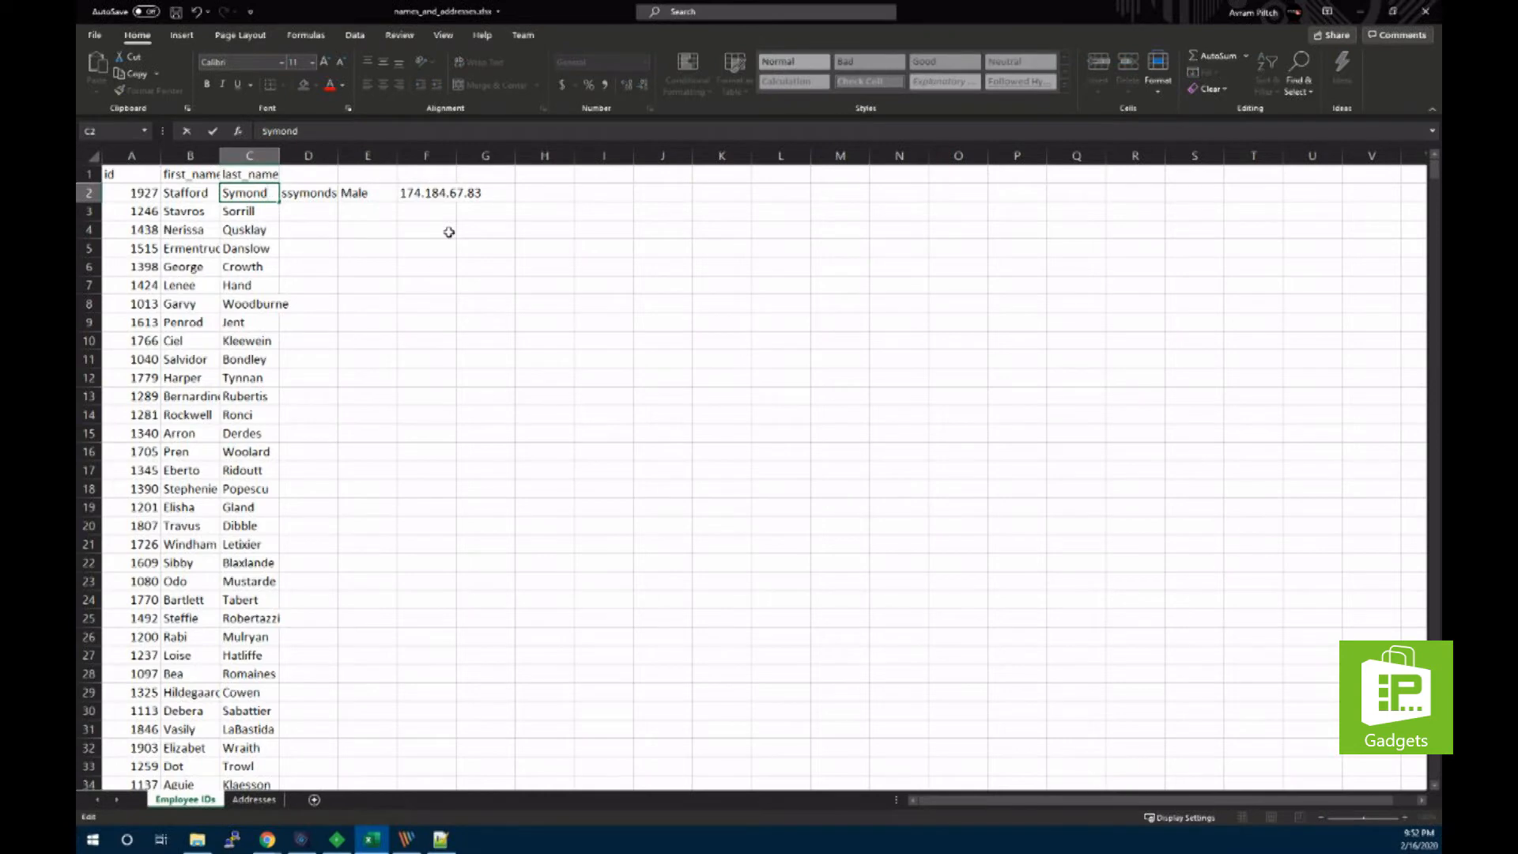
key("Return")
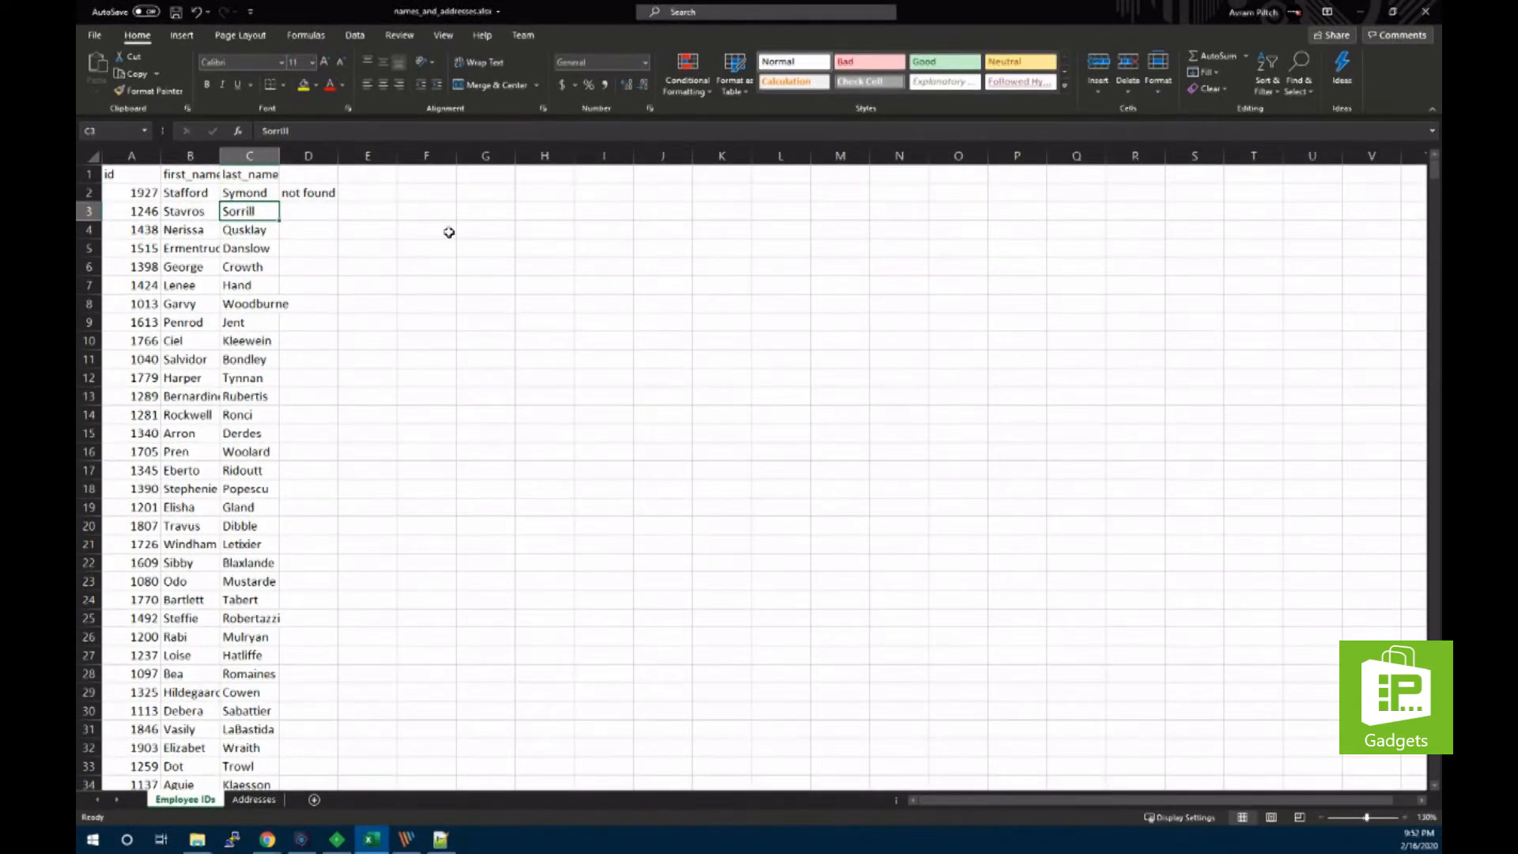
- Replace the C2 lookup value in D2's XLOOKUP formula with the wildcard text "S*"
key("Up")
key("Right")
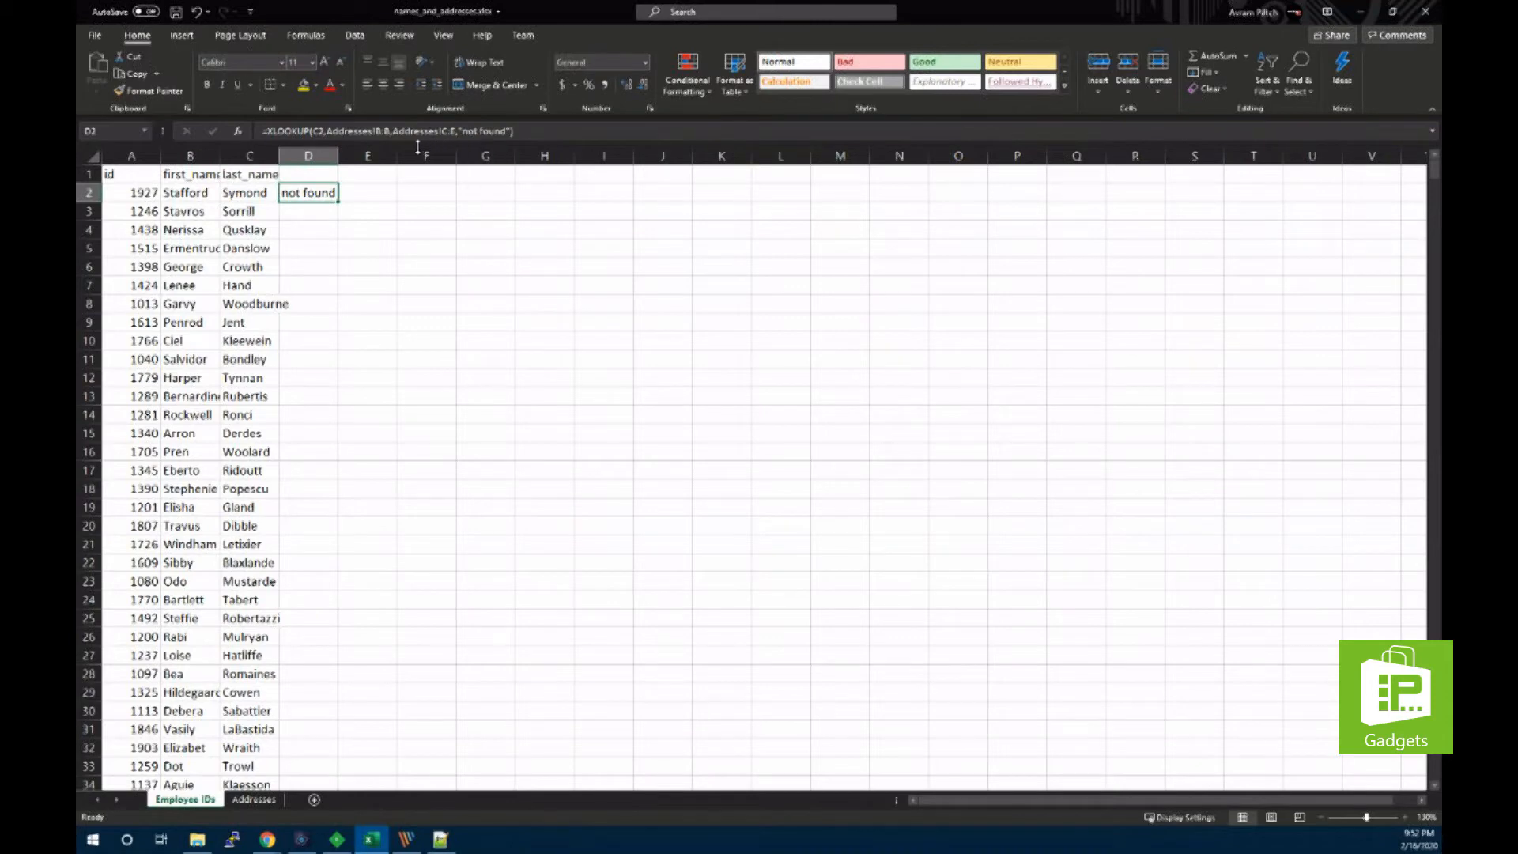
left_click(321, 128)
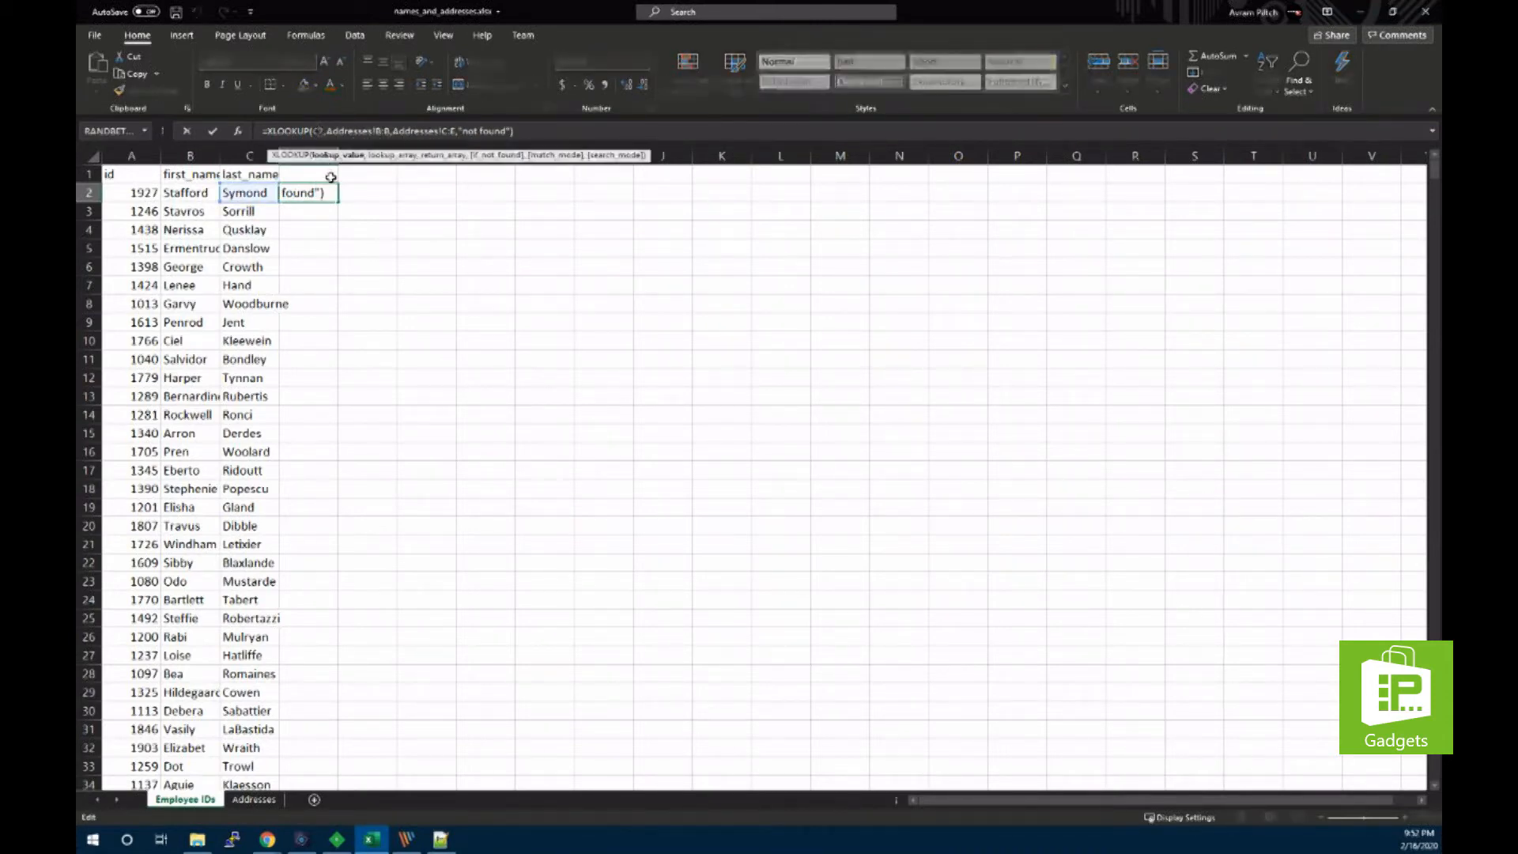
key("BackSpace")
key("BackSpace")
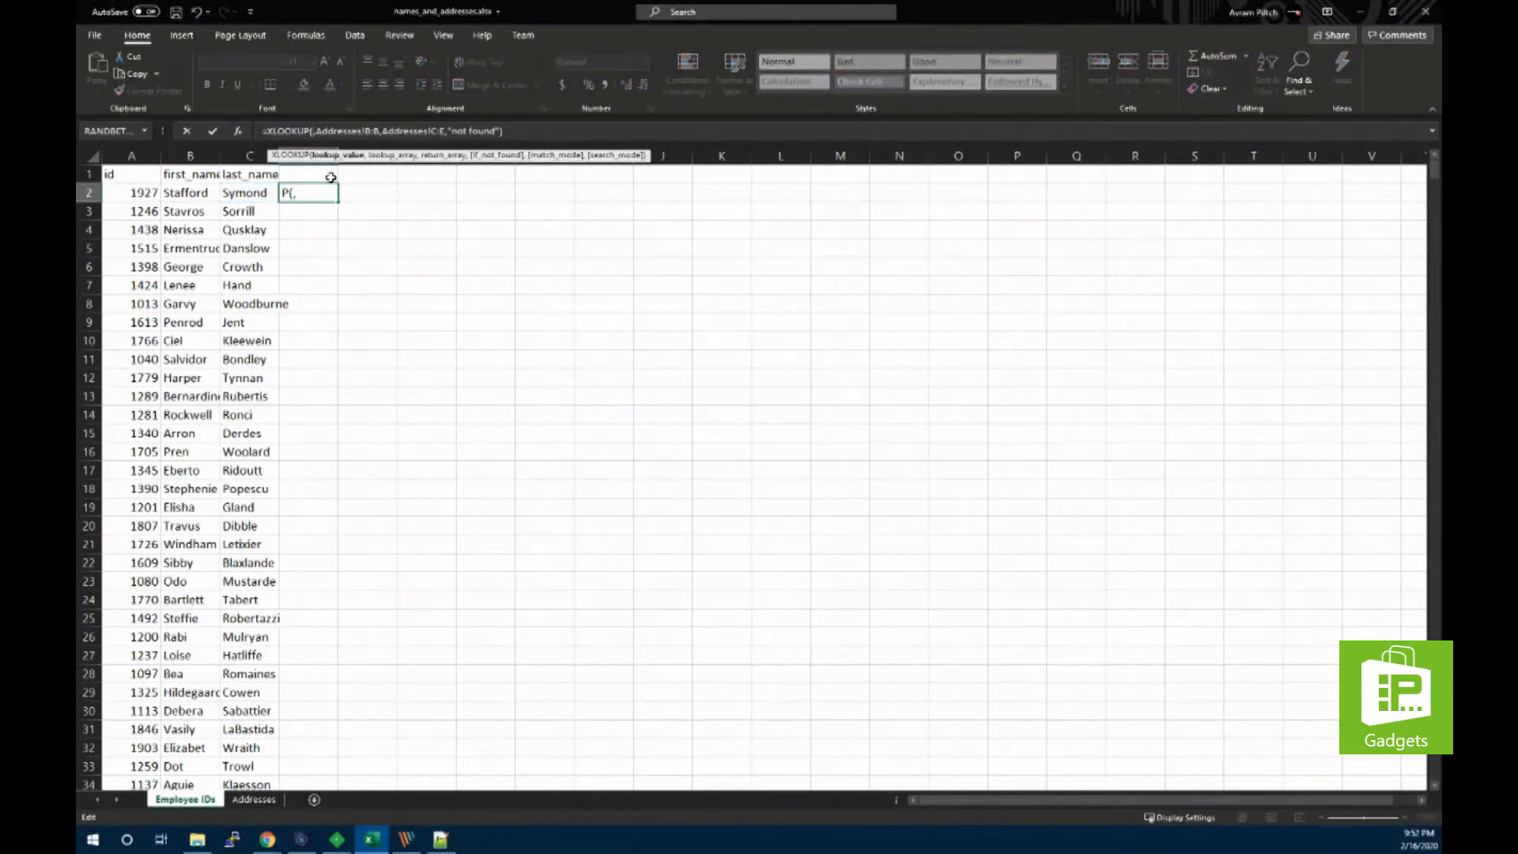
type("\"")
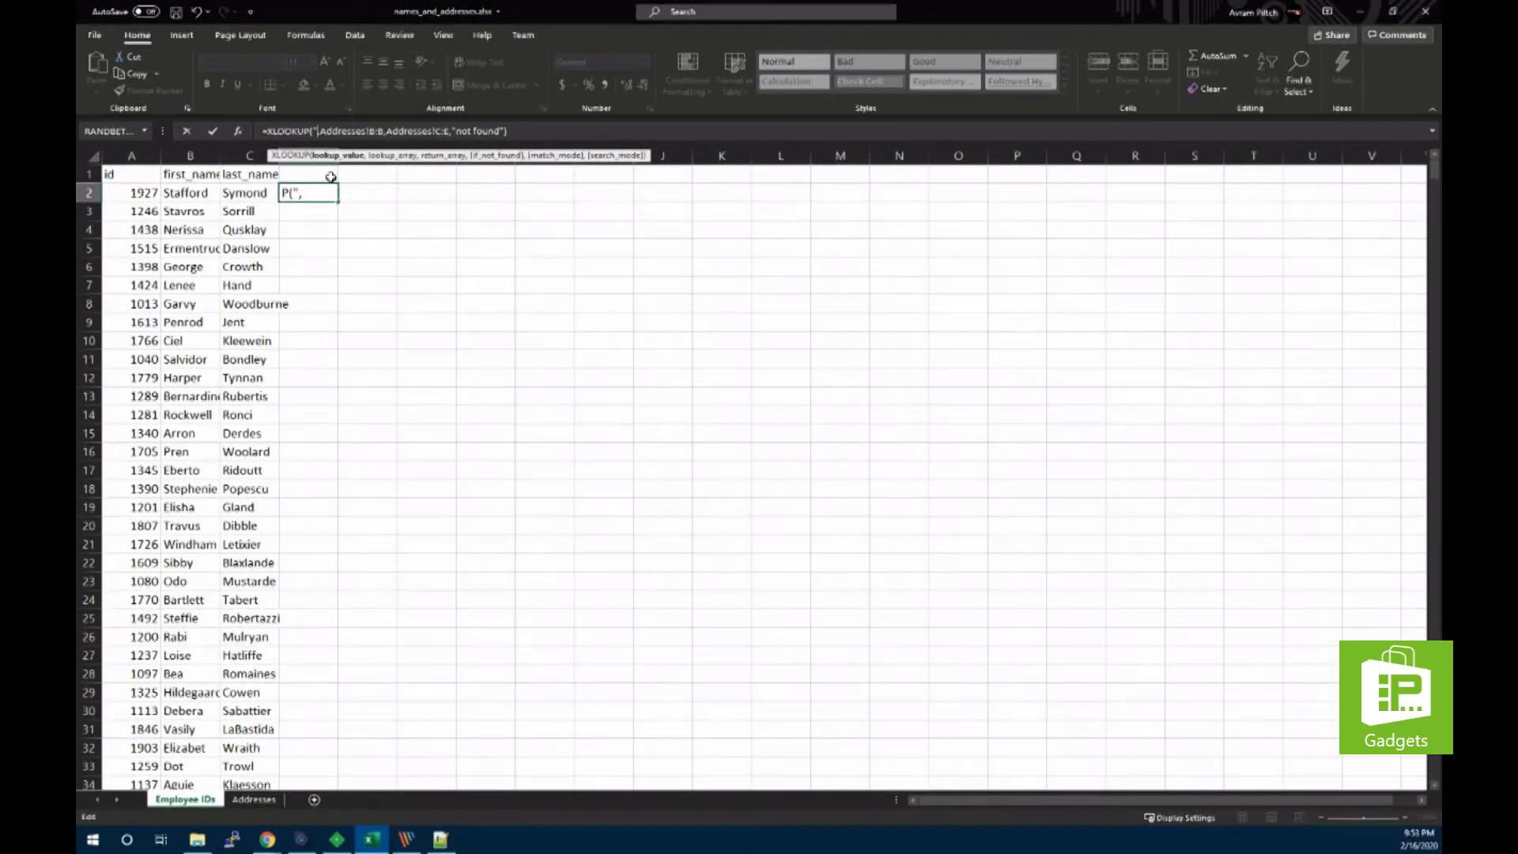
type("S")
type("*\"")
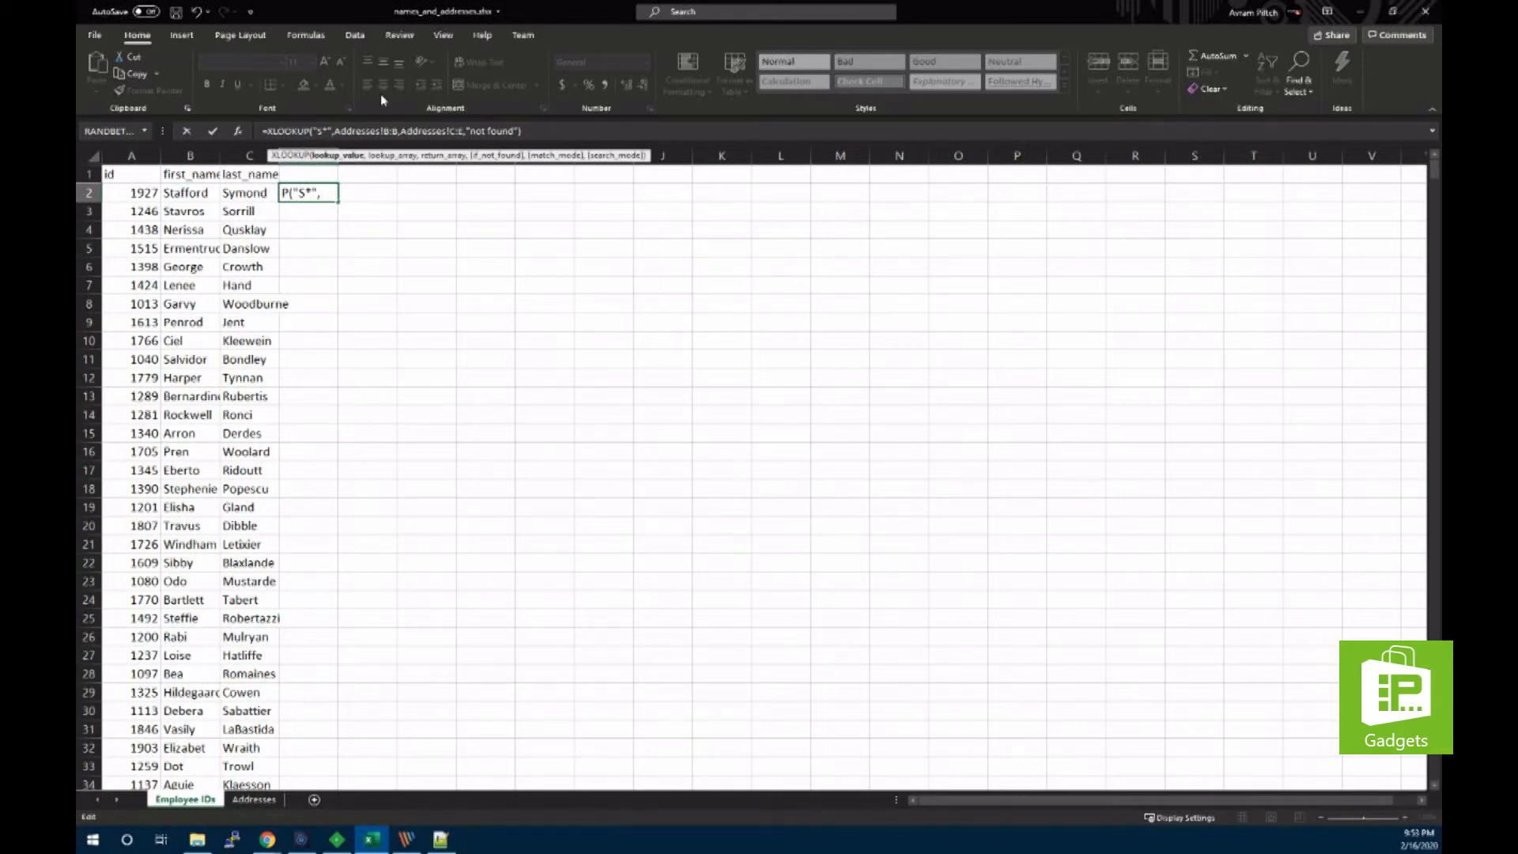
- Add match mode 2, wildcard character match, as the last argument of D2's XLOOKUP formula
left_click(519, 130)
type(",")
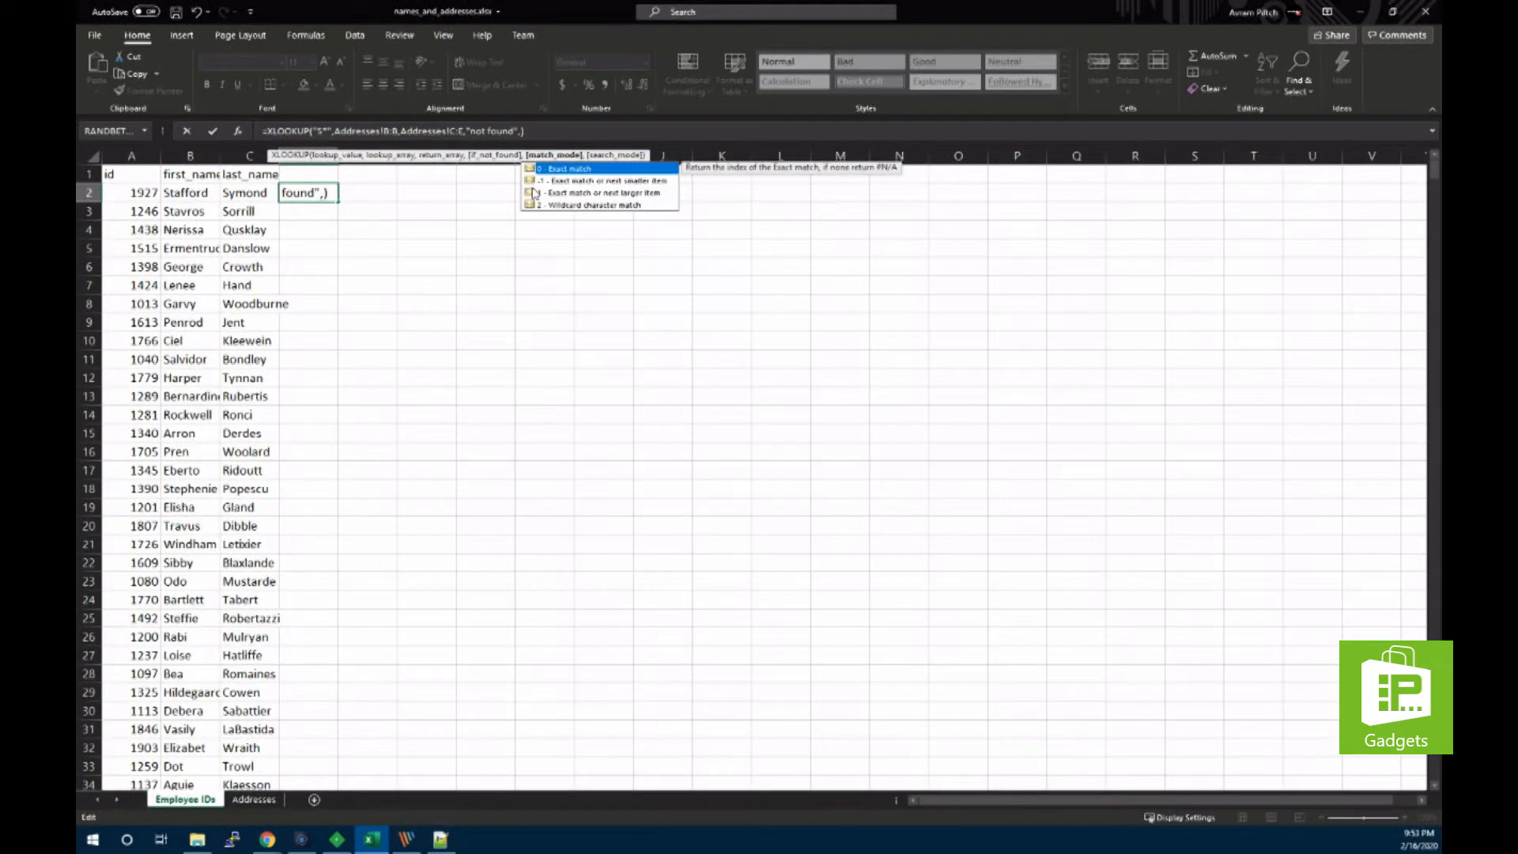
type("2")
key("Return")
key("Up")
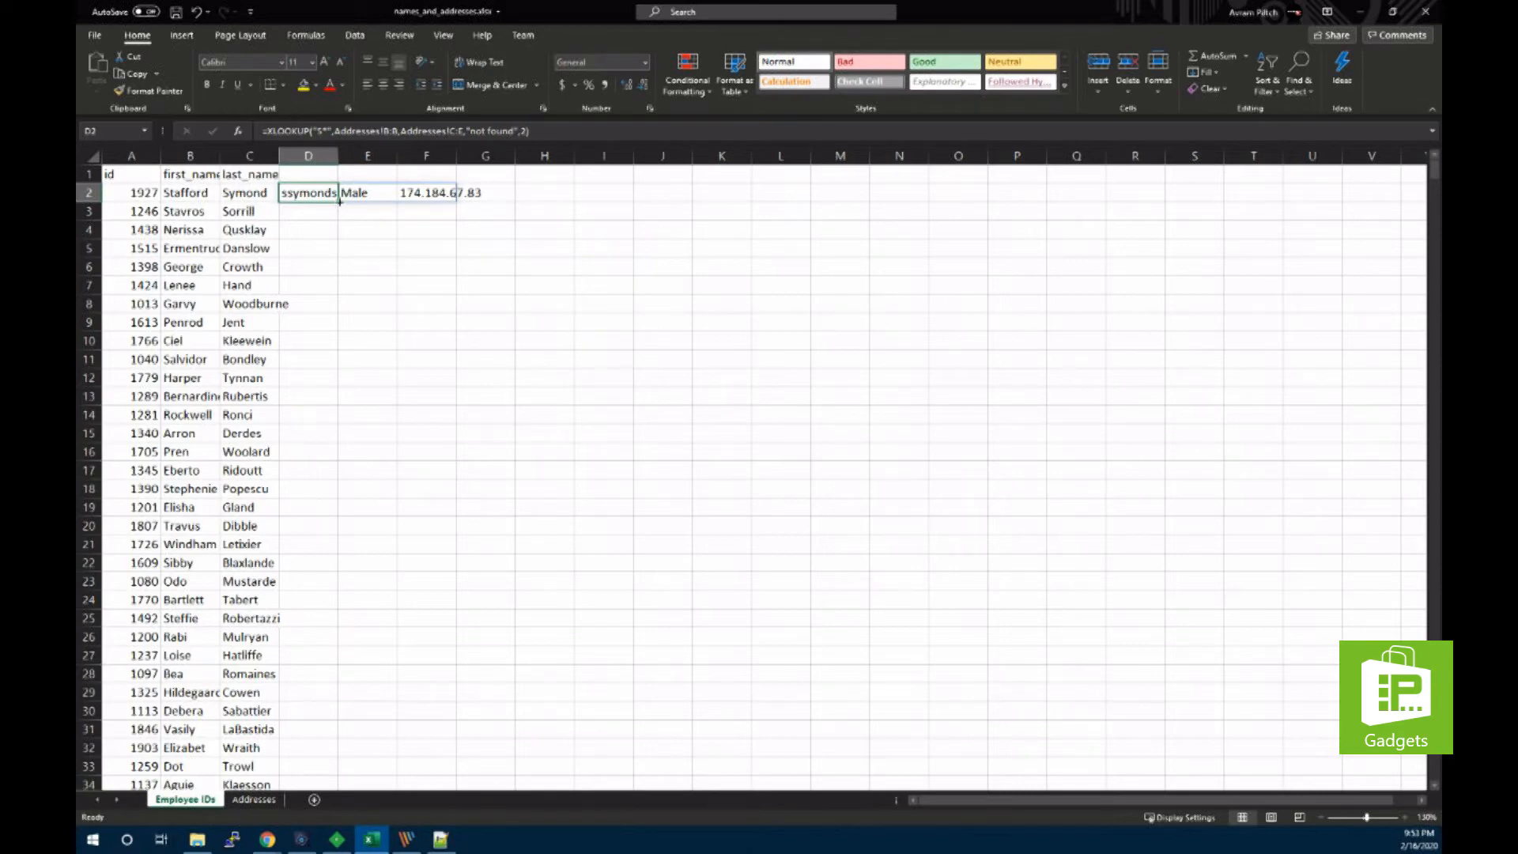
- Fill the XLOOKUP formula from D2 down through D29
mouse_move(339, 199)
left_mouse_down()
mouse_move(343, 257)
mouse_move(339, 203)
left_mouse_up()
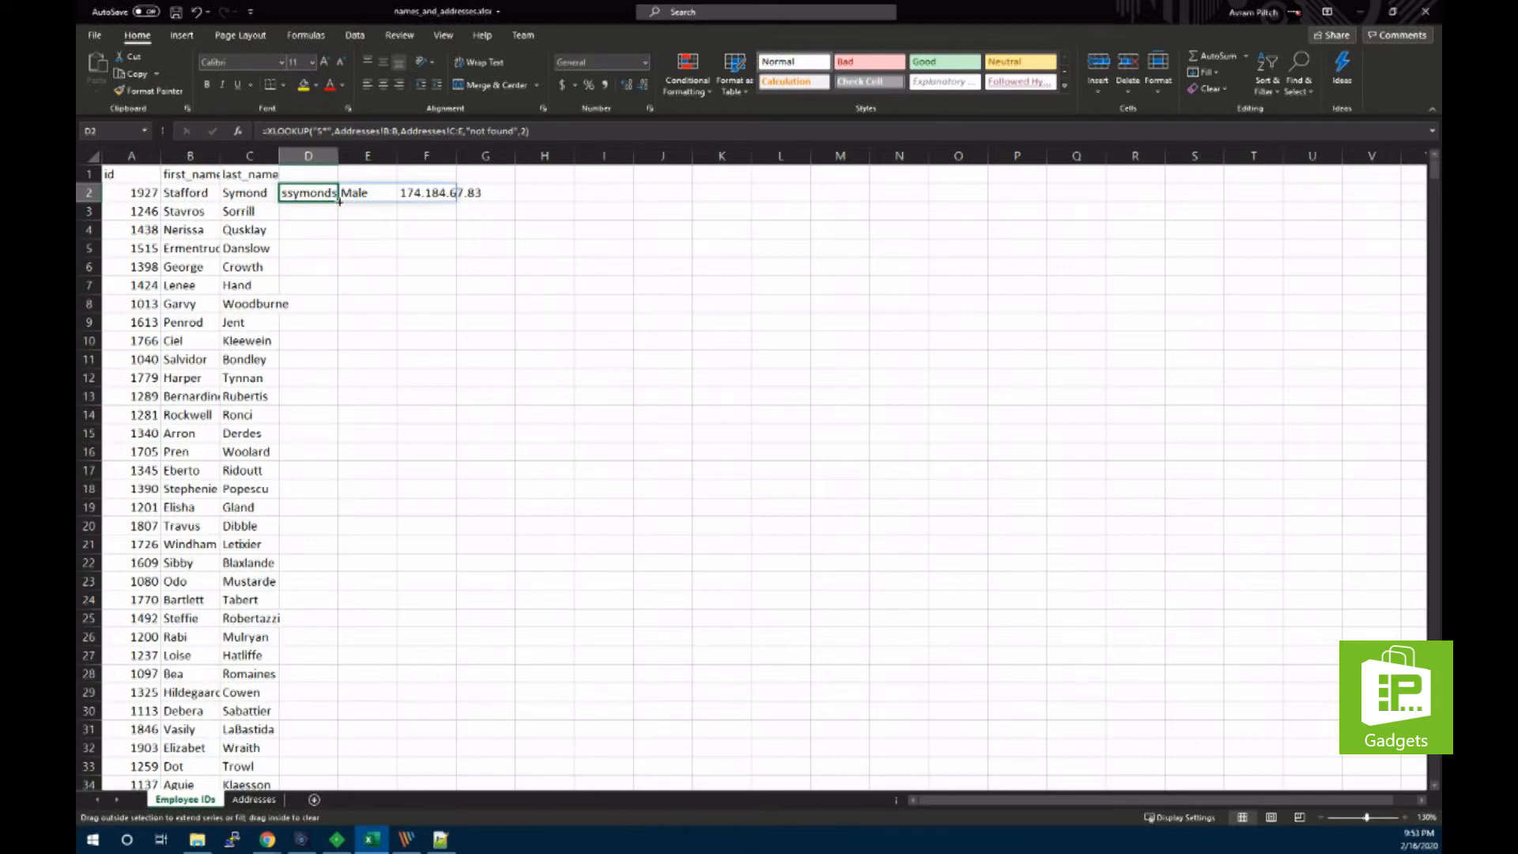
left_click_drag(340, 201, 325, 704)
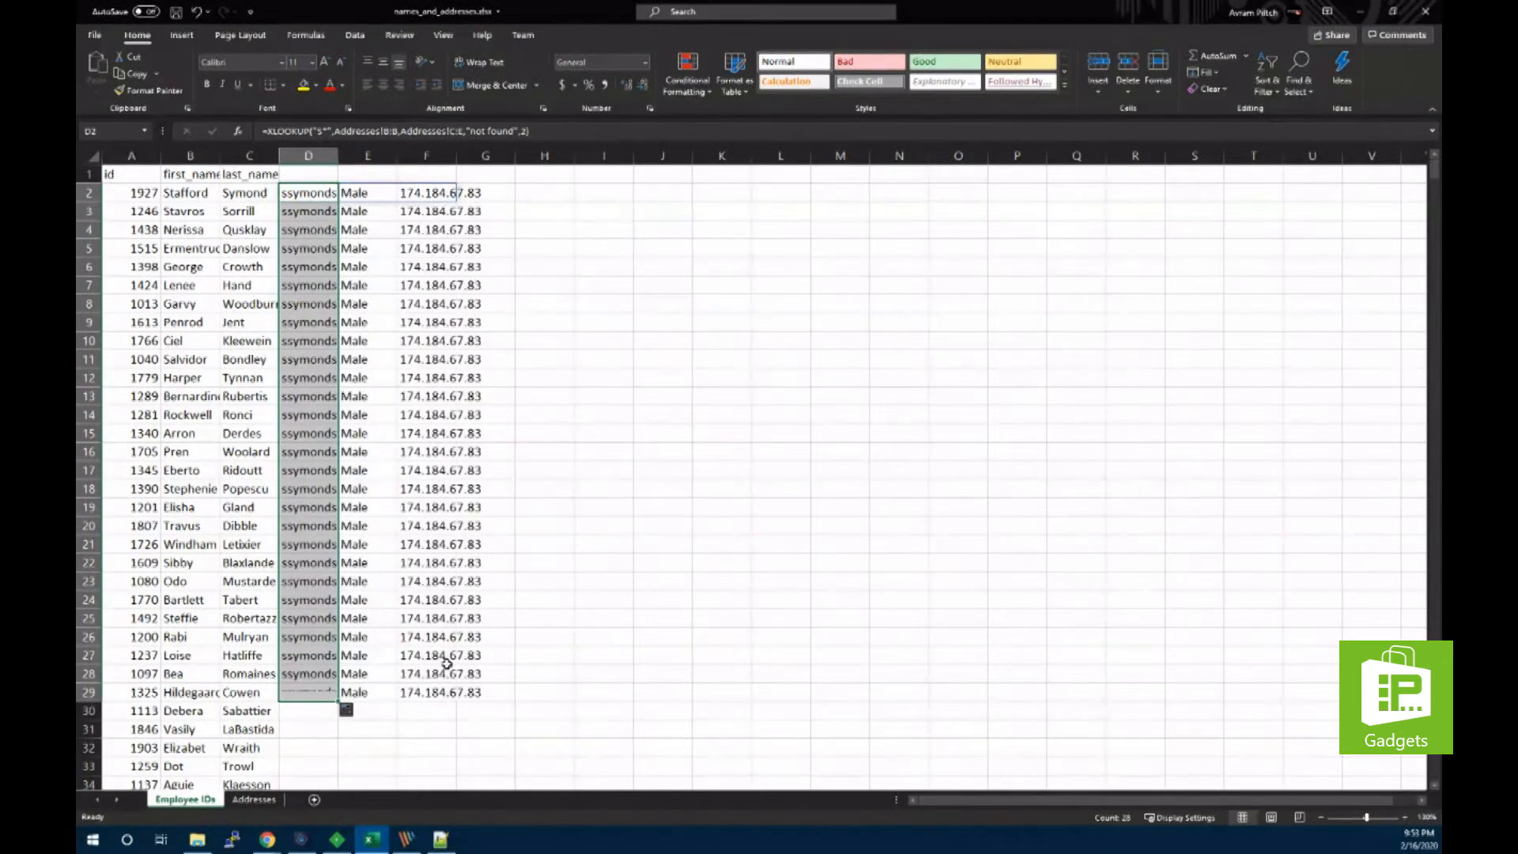